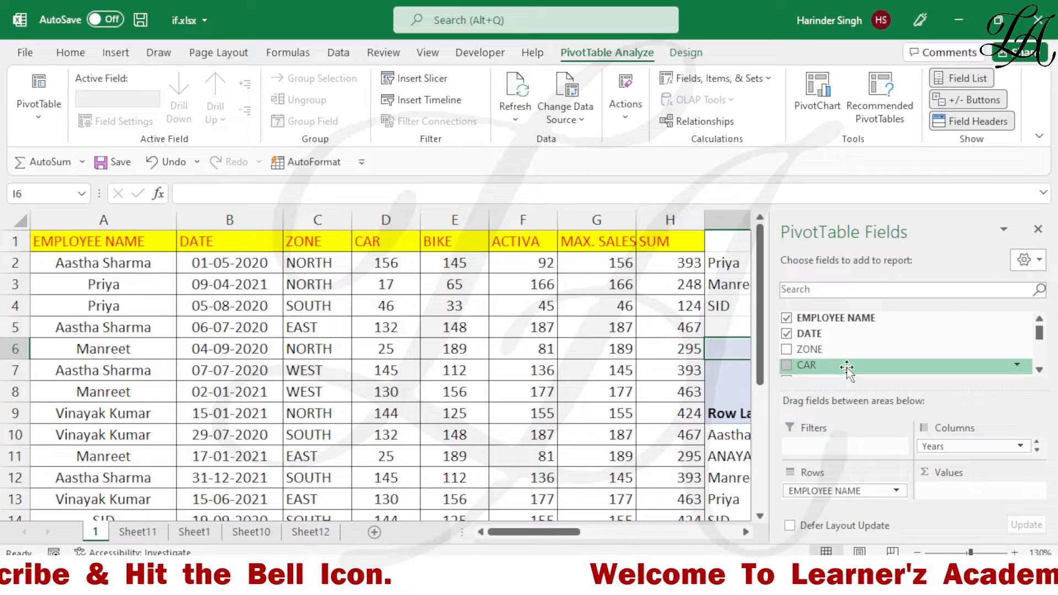
- Remove the Quarters and DATE fields from the PivotTable
scroll(847, 369, "down", 3)
left_click(795, 332)
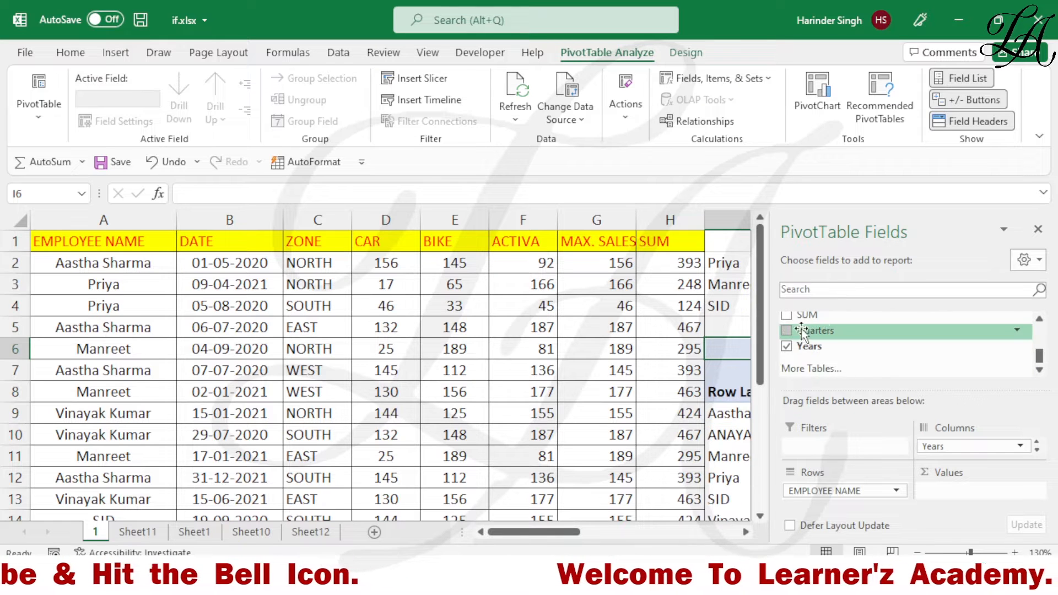
scroll(795, 332, "up", 3)
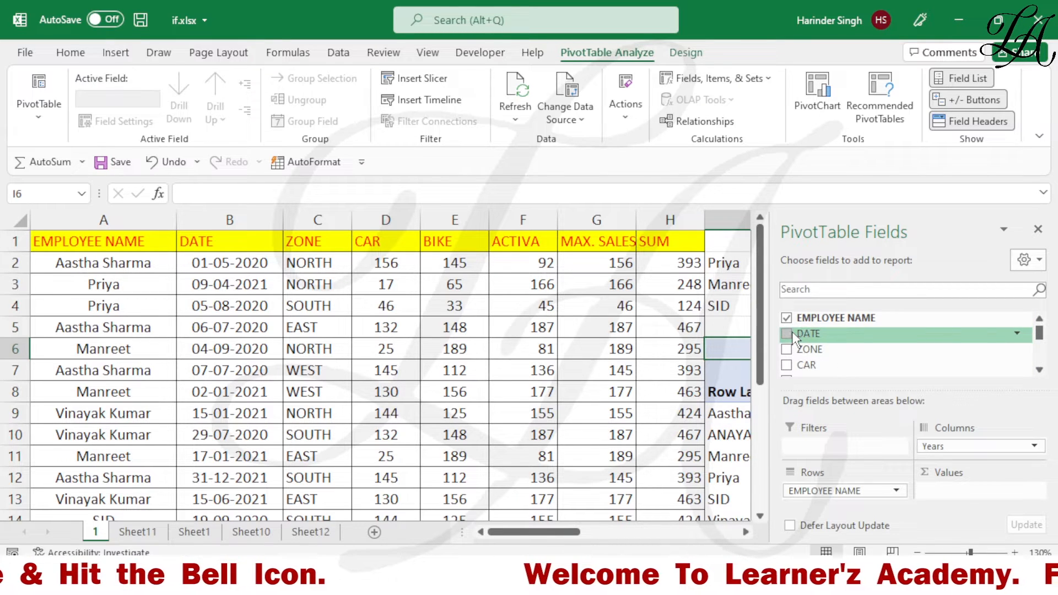
left_click(791, 333)
- Add the SUM field to the PivotTable's values and close the field list
scroll(896, 353, "down", 3)
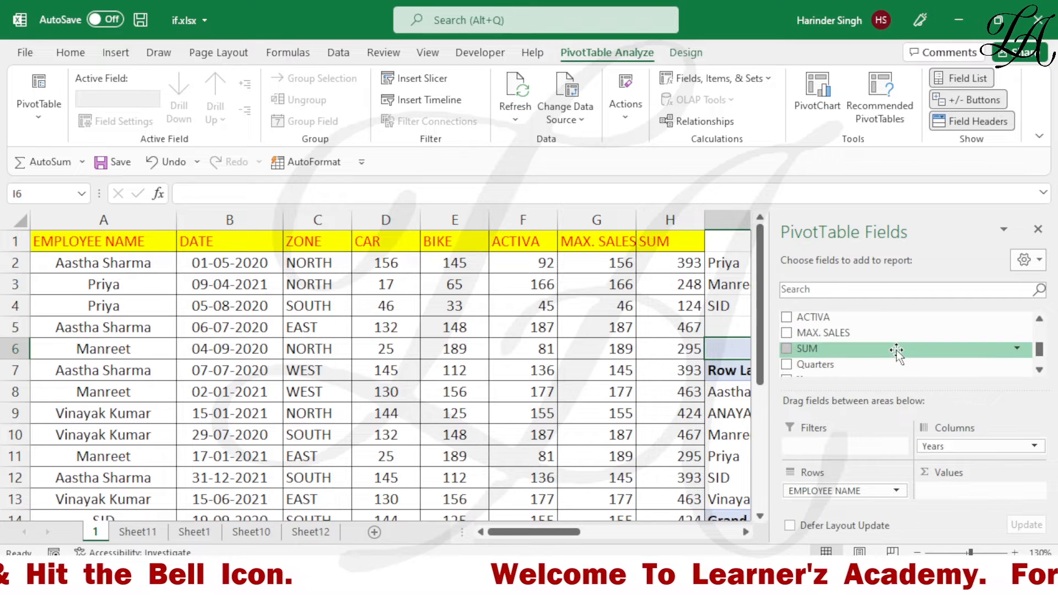
left_click_drag(825, 350, 970, 490)
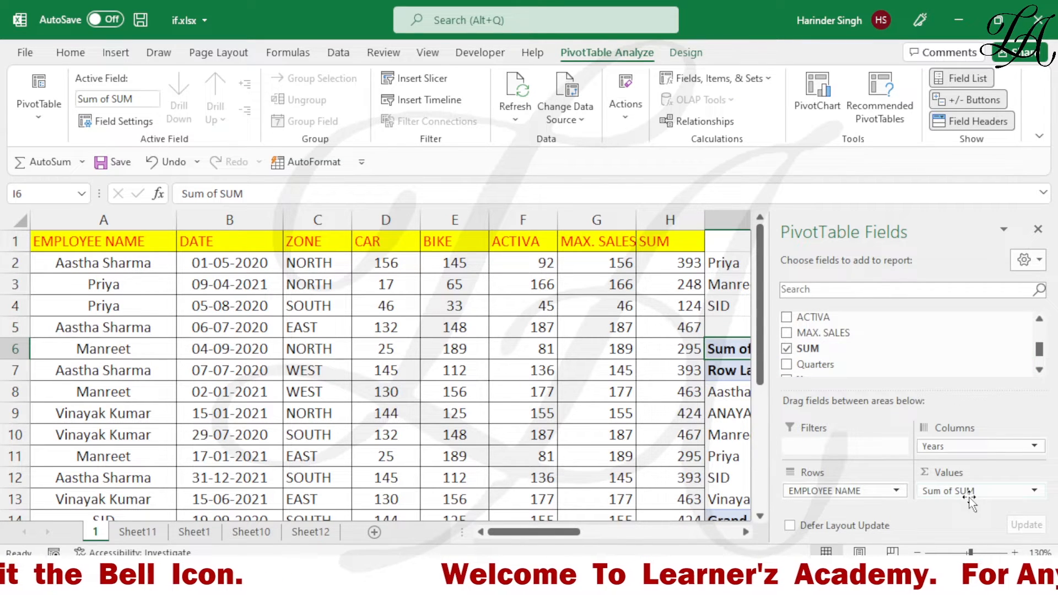
left_click(1038, 228)
left_click_drag(738, 532, 779, 534)
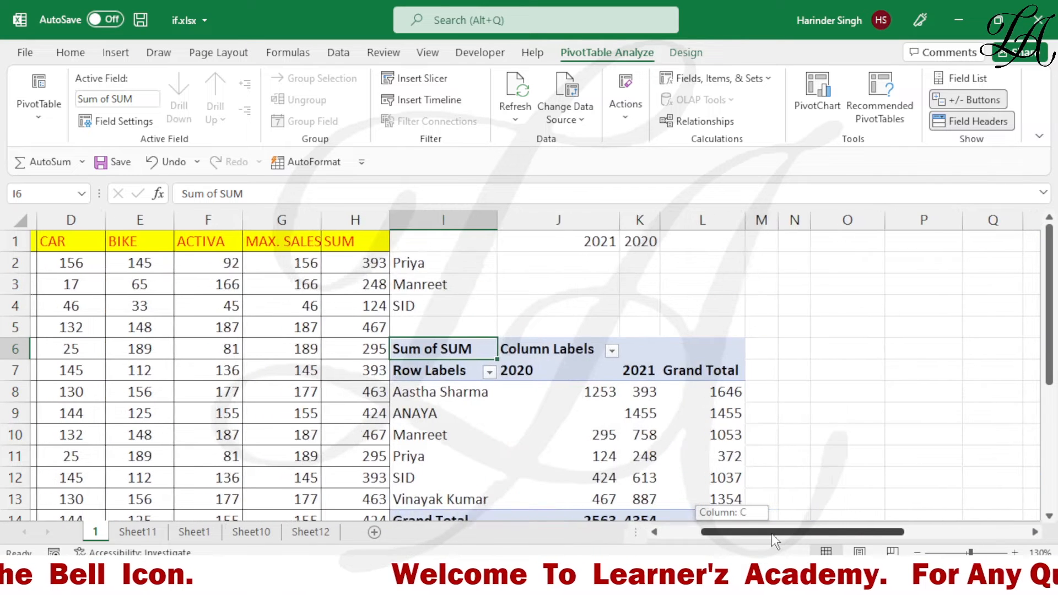
scroll(700, 390, "down", 1)
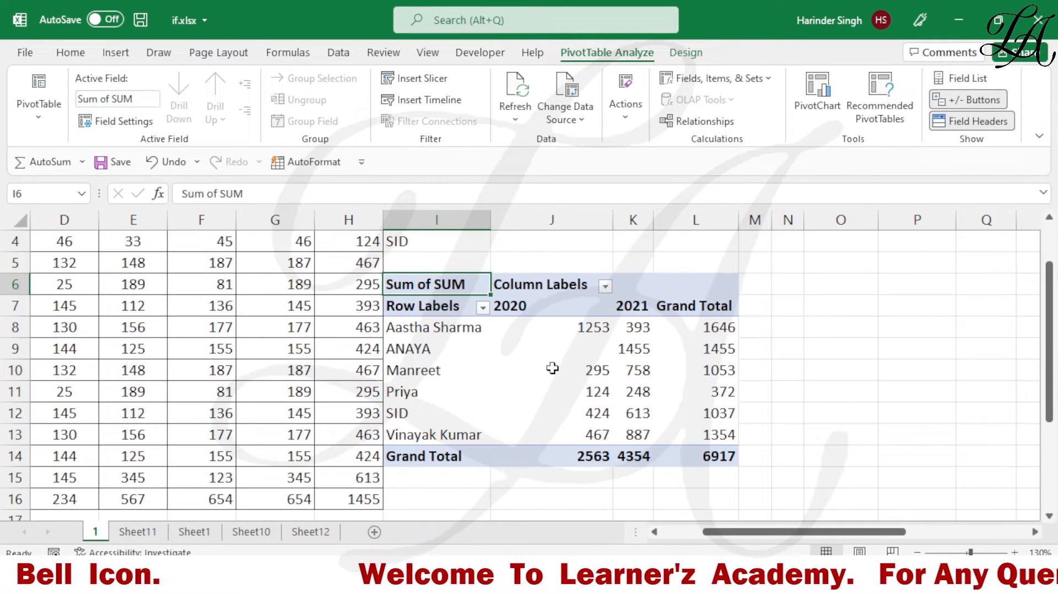
mouse_move(708, 346)
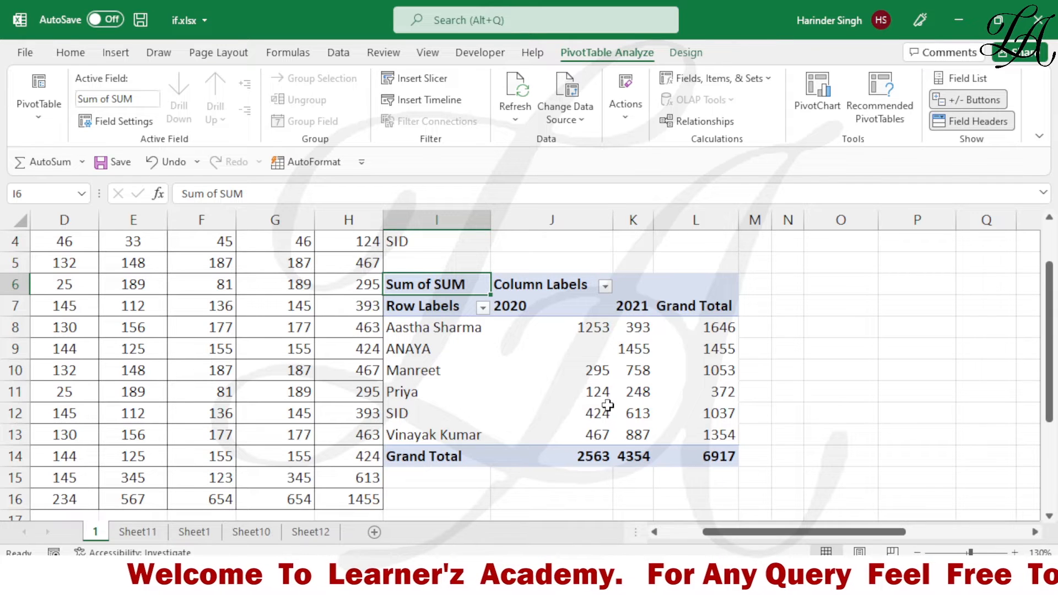
- Start a GETPIVOTDATA formula in cell J2 with "SUM" as the data field
scroll(637, 418, "up", 1)
mouse_move(637, 438)
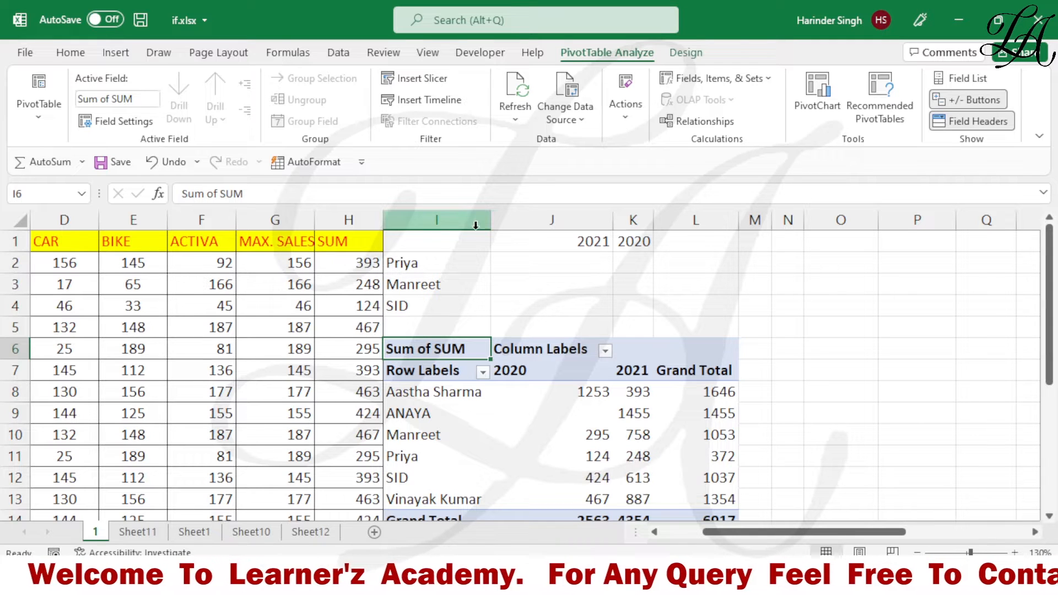
left_click(455, 268)
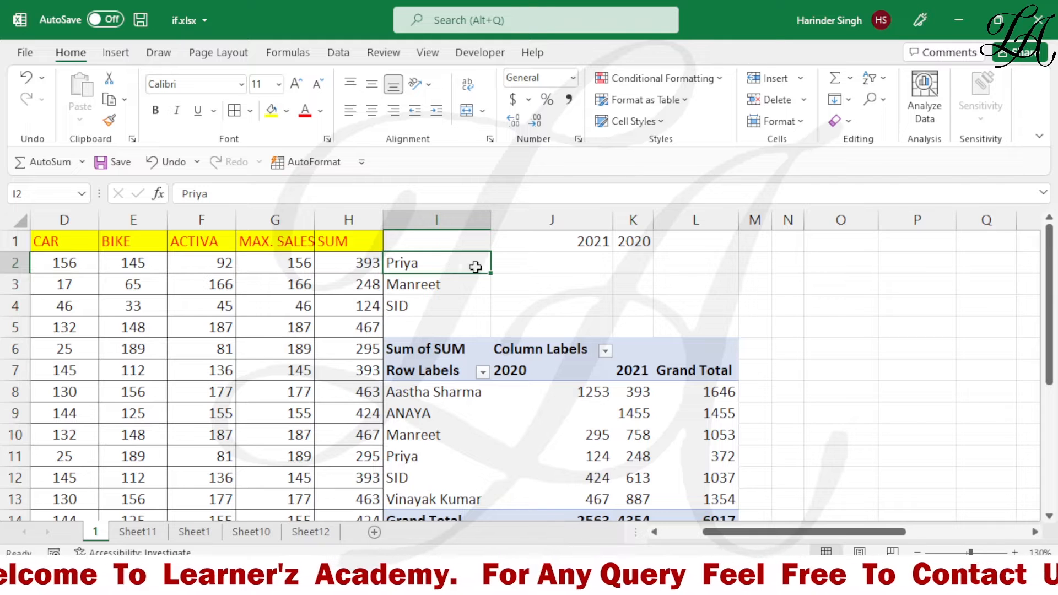
left_click(549, 265)
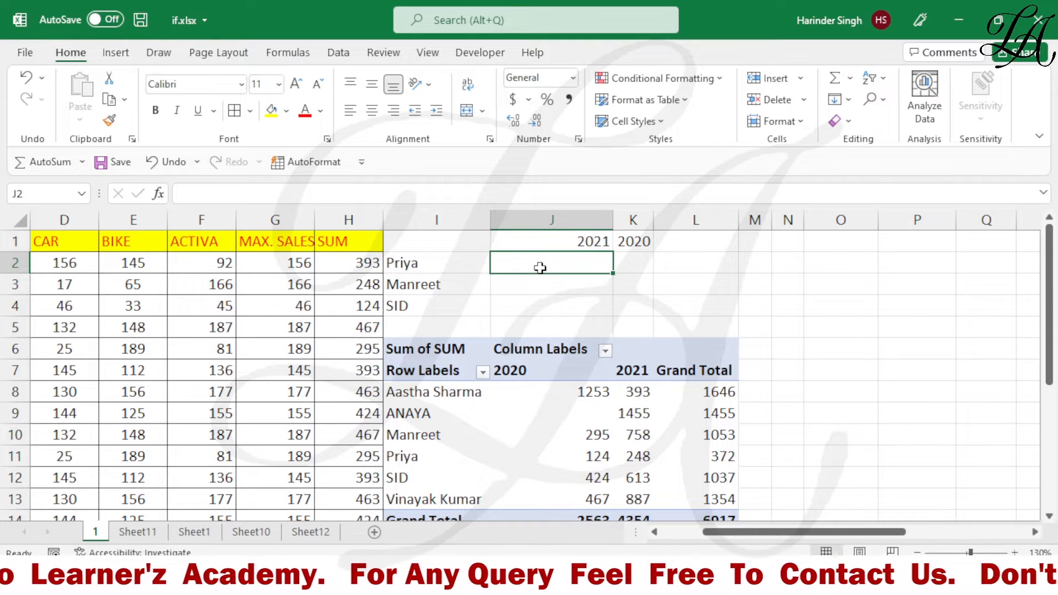
type("=GETPIVOTDATA")
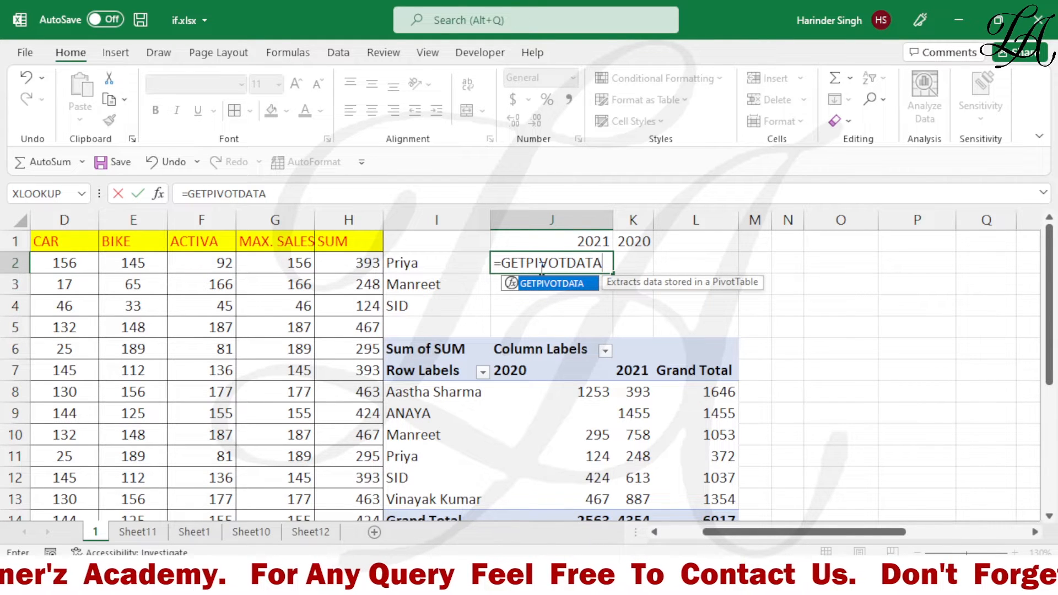
type("(")
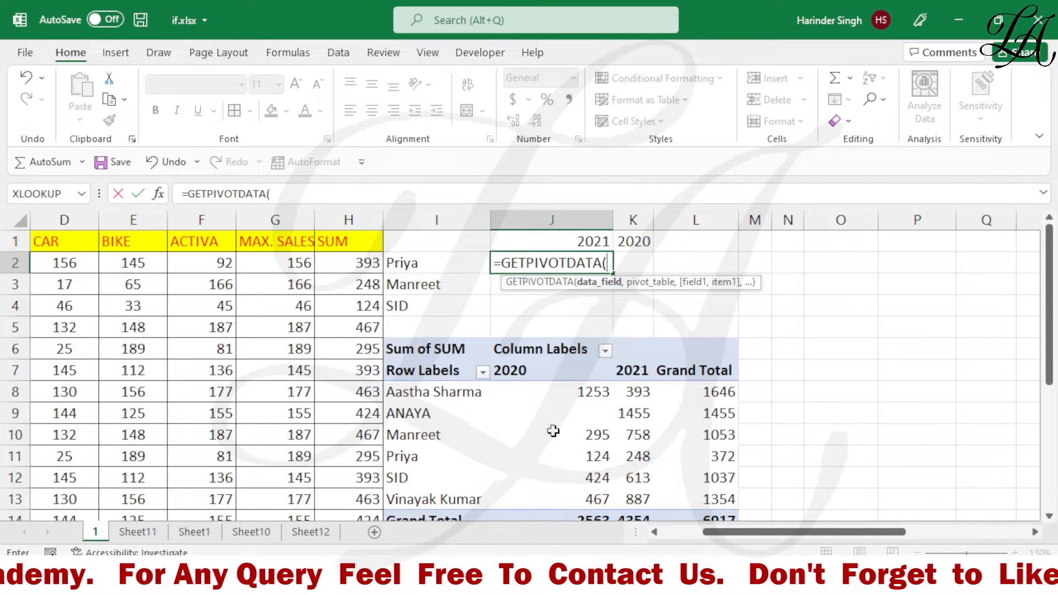
scroll(557, 435, "down", 1)
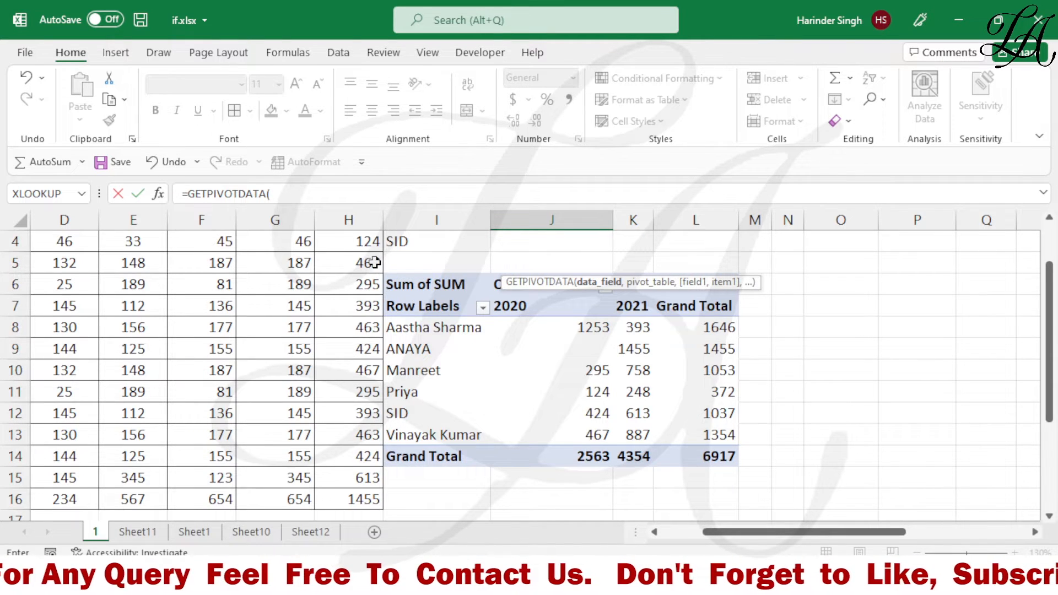
scroll(359, 286, "up", 1)
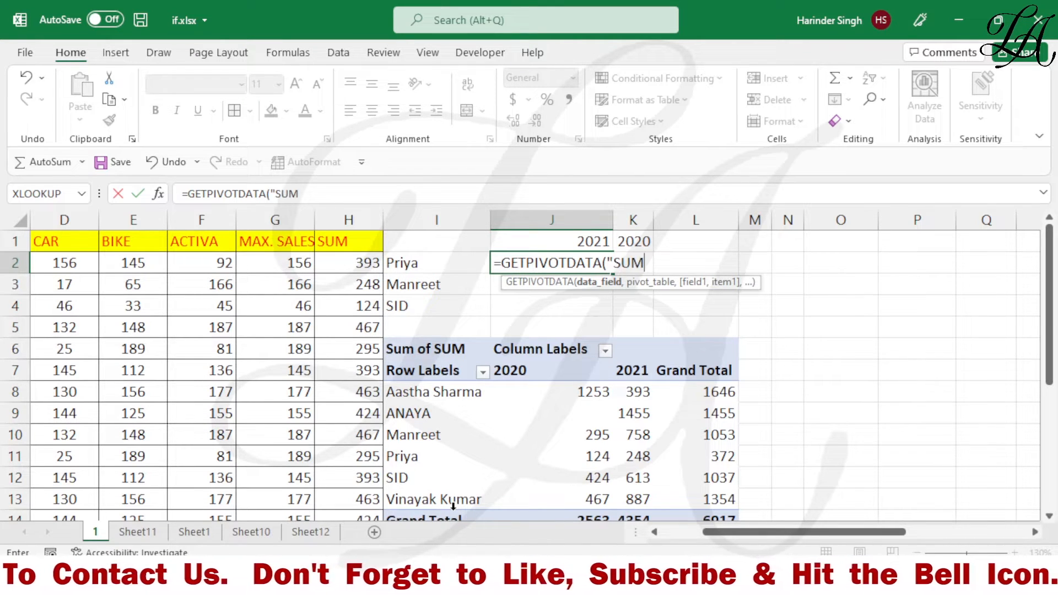
type(",")
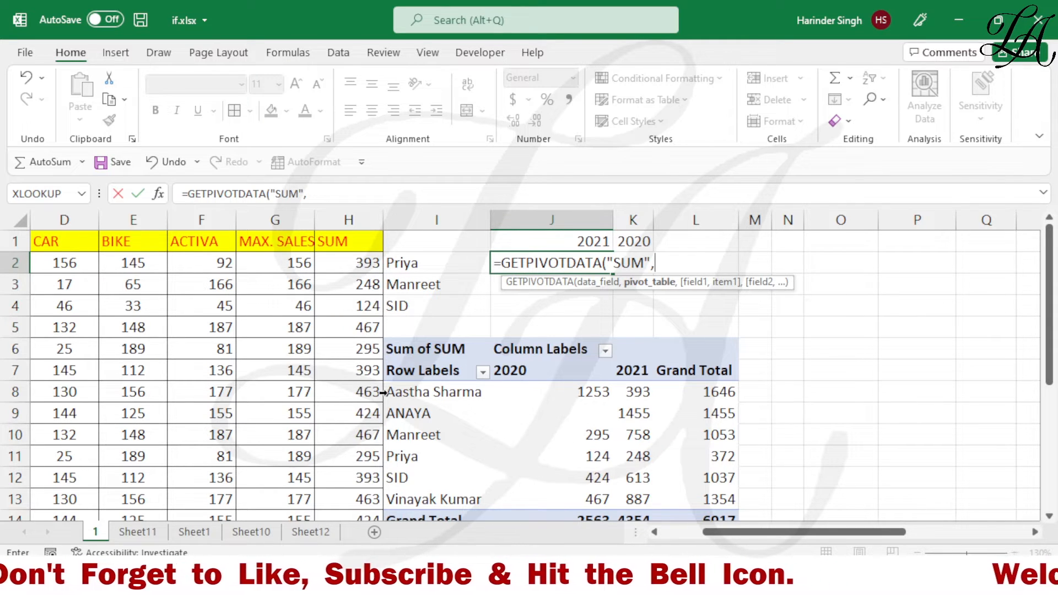
- Enter the PivotTable's first cell as the absolute reference $I$6 for the formula's pivot_table argument
left_click(433, 349)
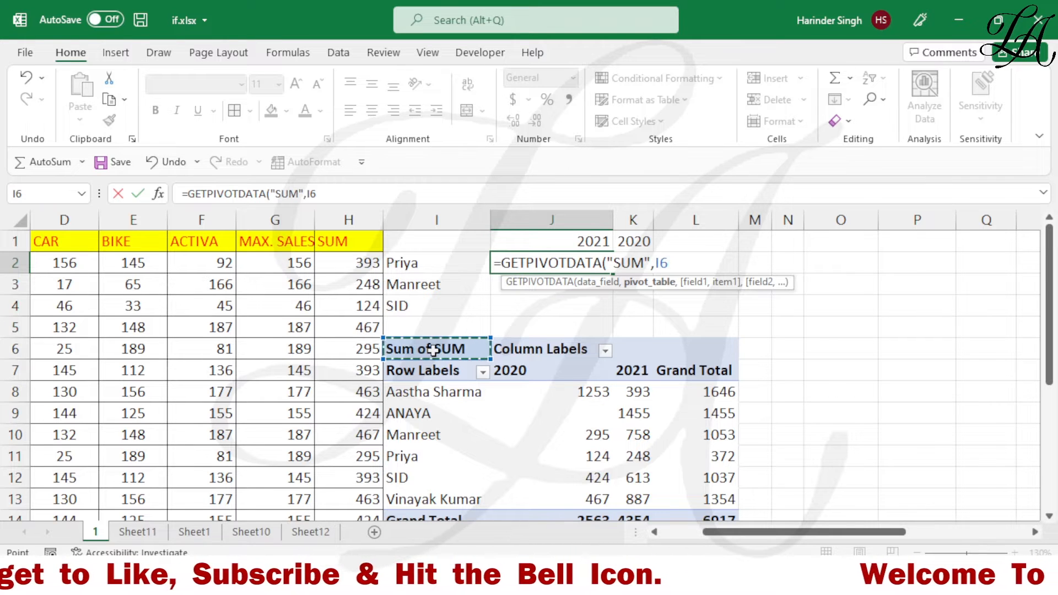
key("F4")
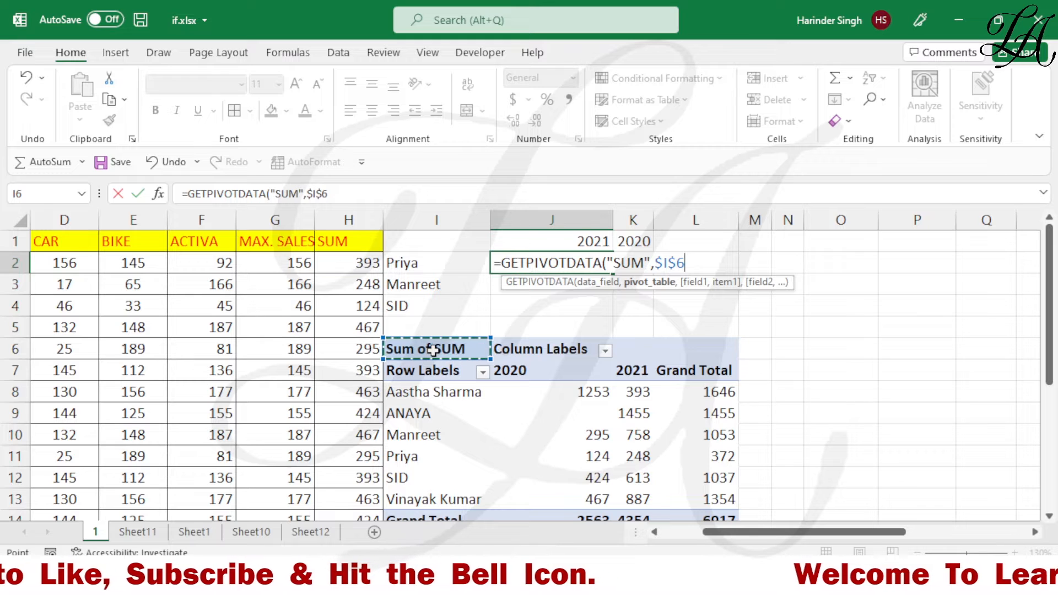
type(",")
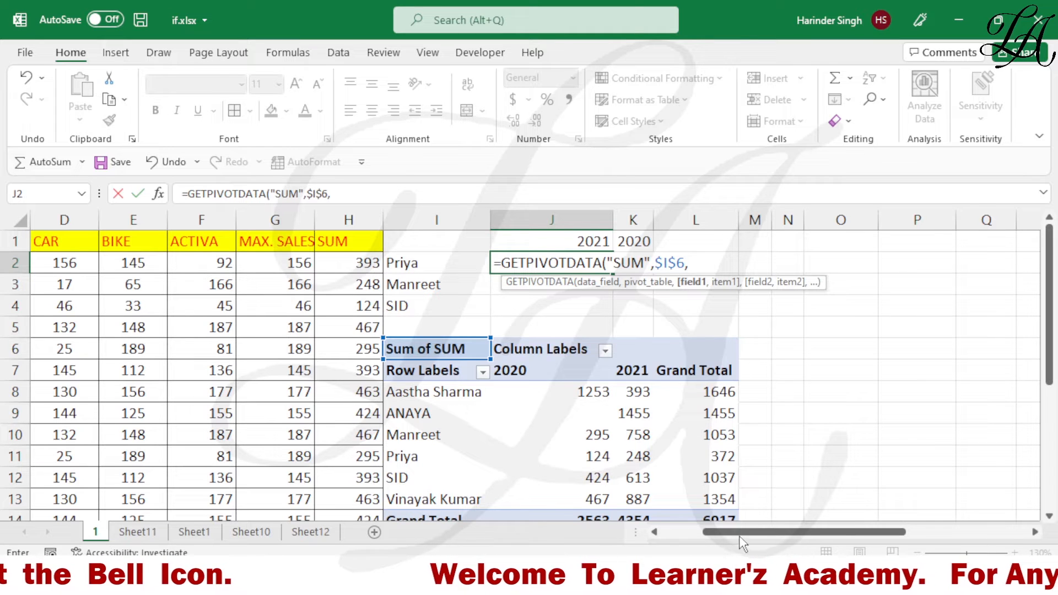
- Add "EMPLOYEE NAME" as the formula's first field, with the column-locked reference $I2 as its item
left_click(678, 531)
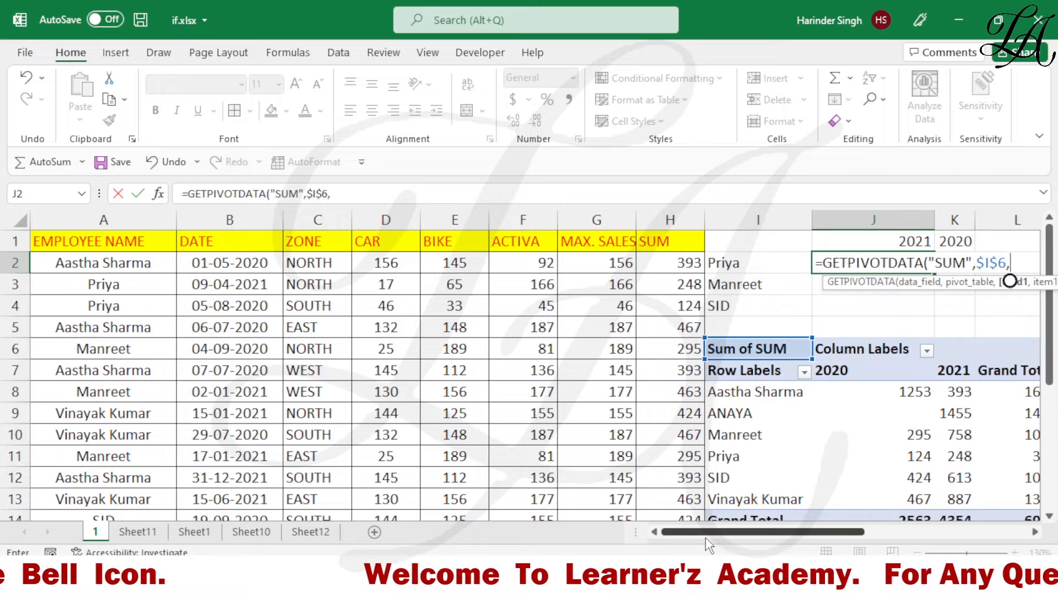
left_click_drag(706, 537, 739, 539)
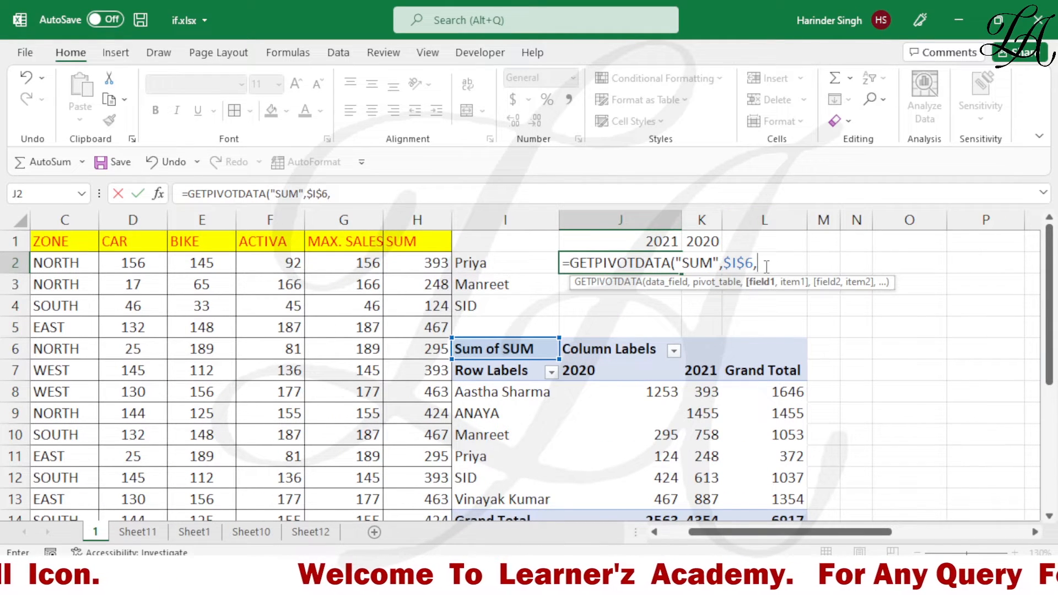
type("\"EMP")
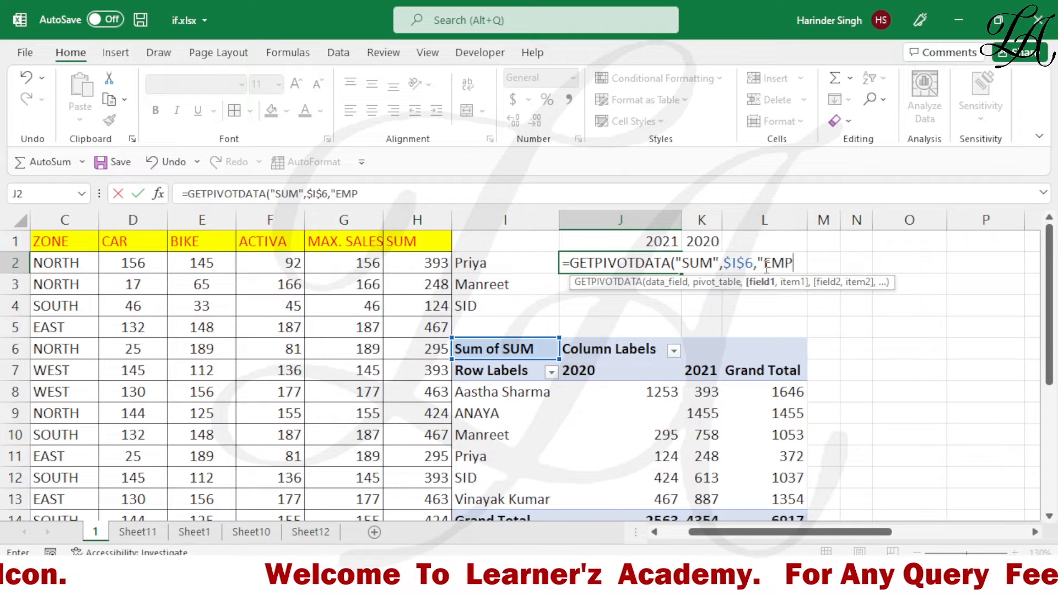
type("LOYEE ")
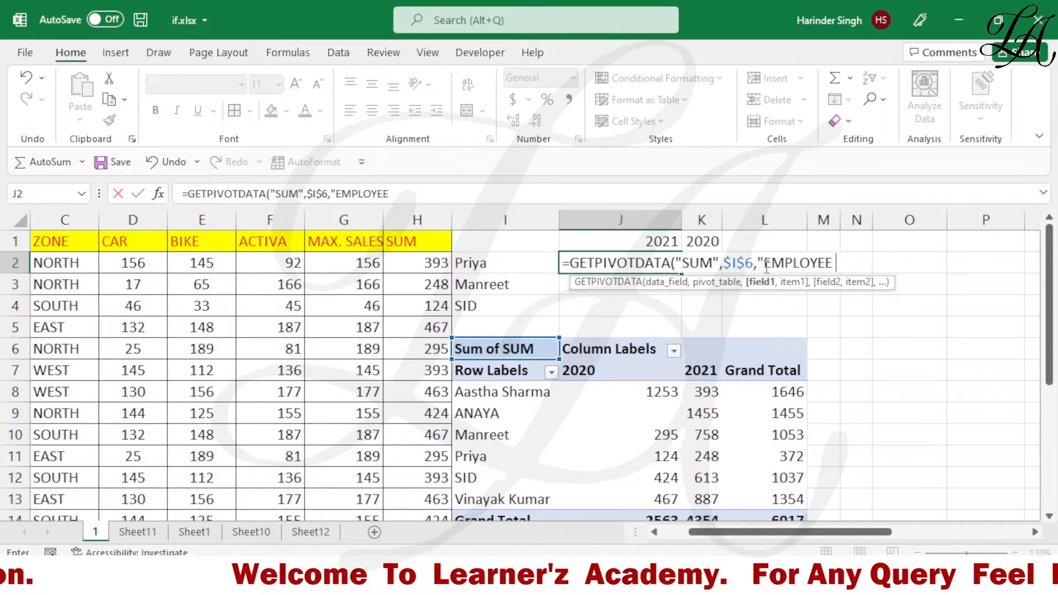
type("NAME\"")
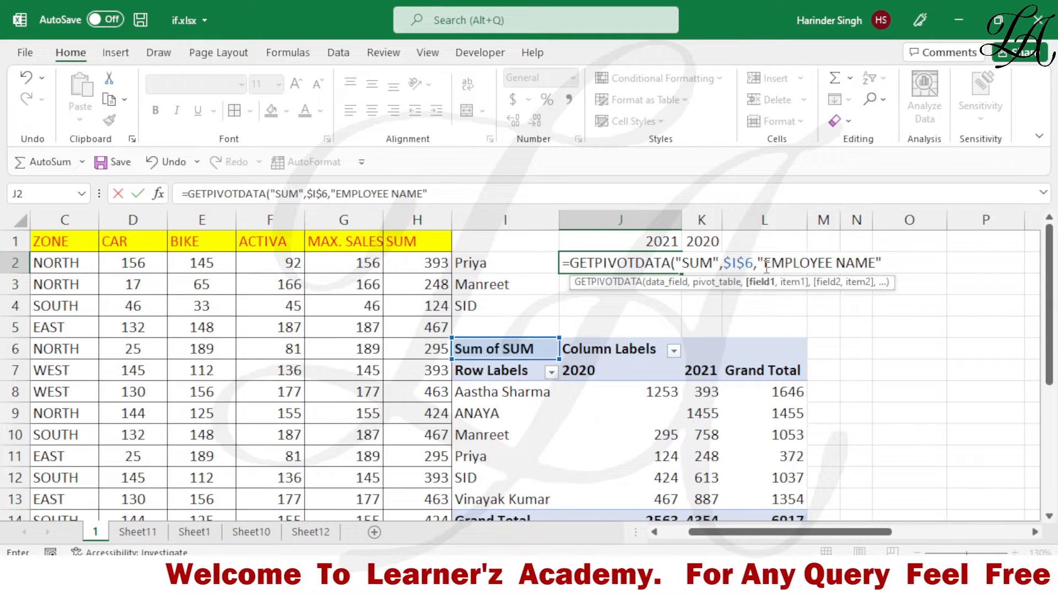
type(",")
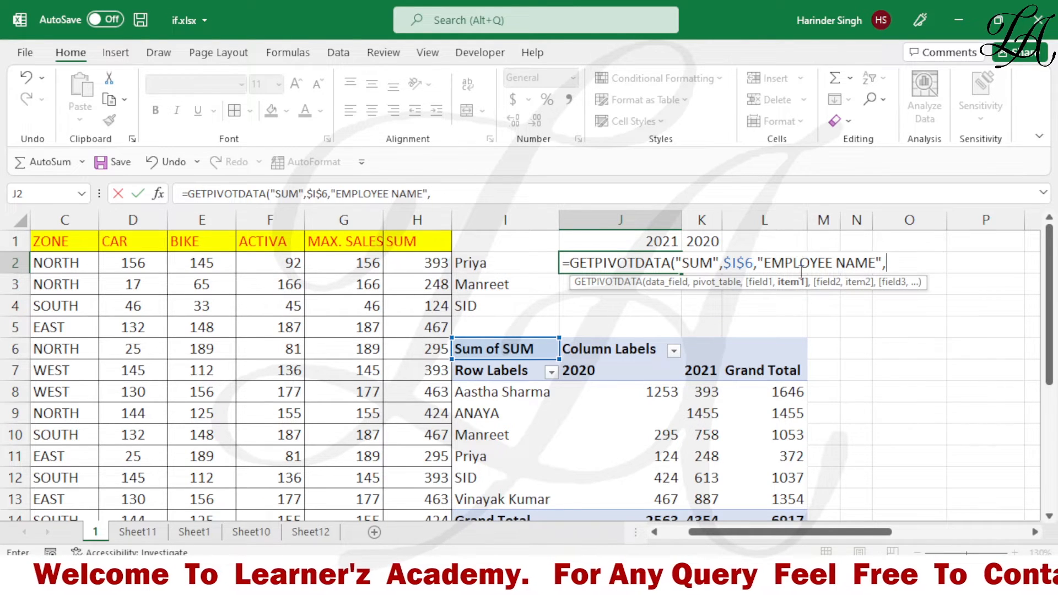
left_click(489, 266)
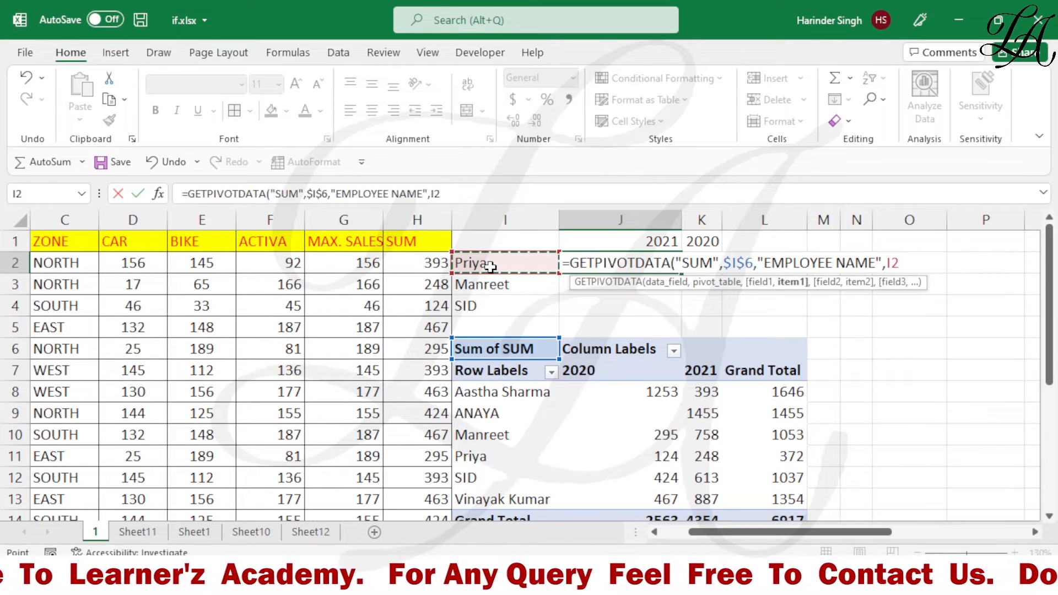
key("F4")
key("F4")
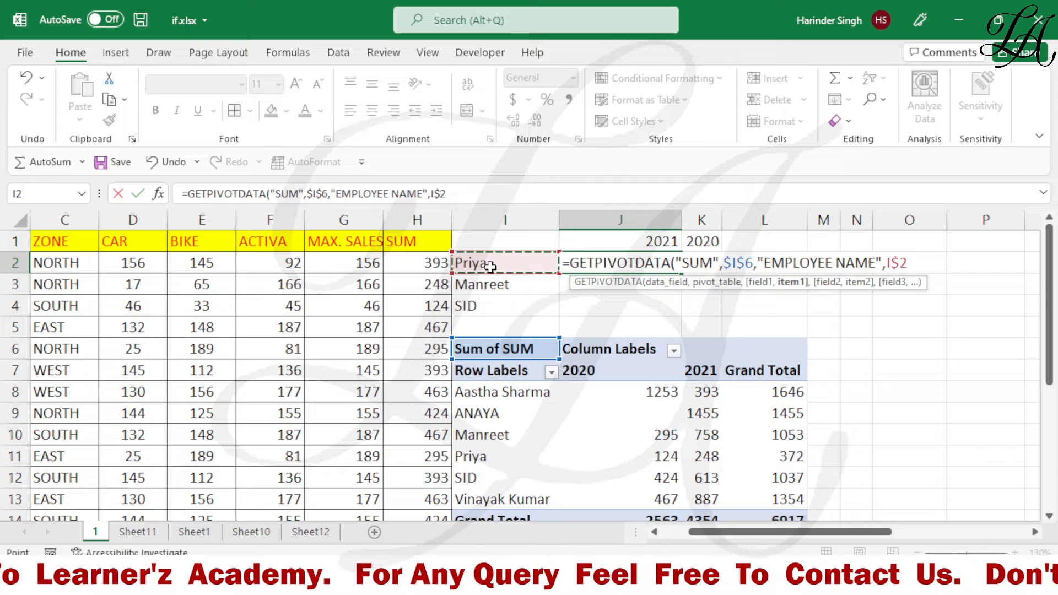
key("F4")
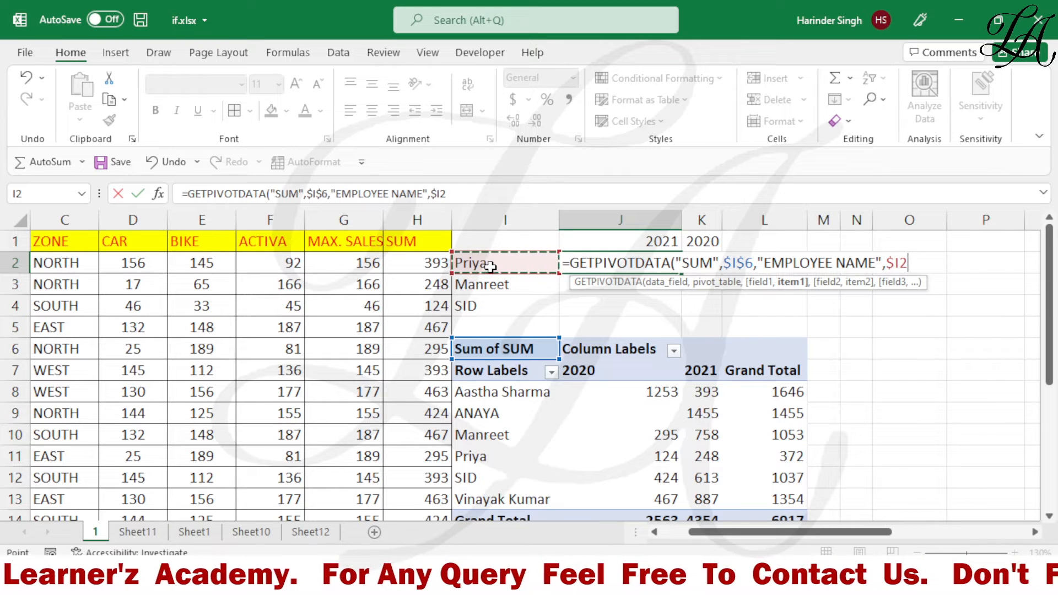
- Add "YEARS" as the second field with the row-locked reference J$1 as its item, and complete the formula in J2
type(",\"YEARS")
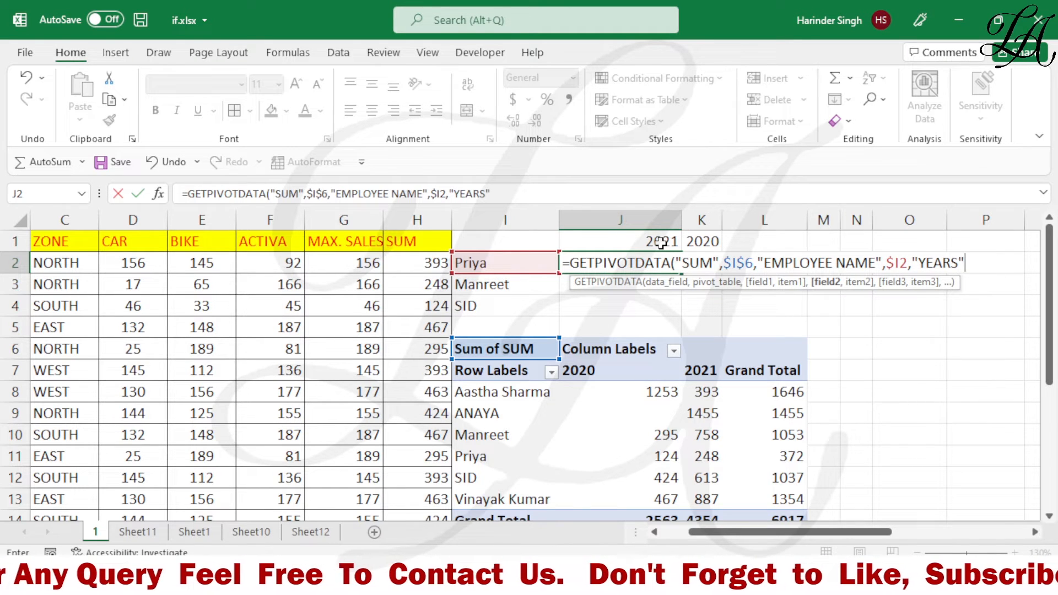
type(",")
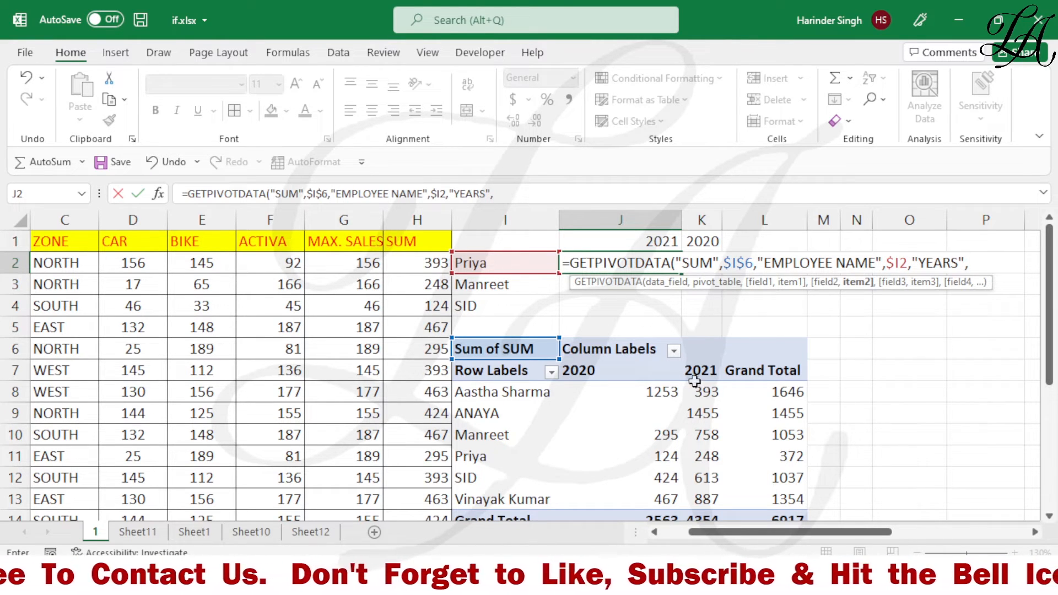
left_click(626, 241)
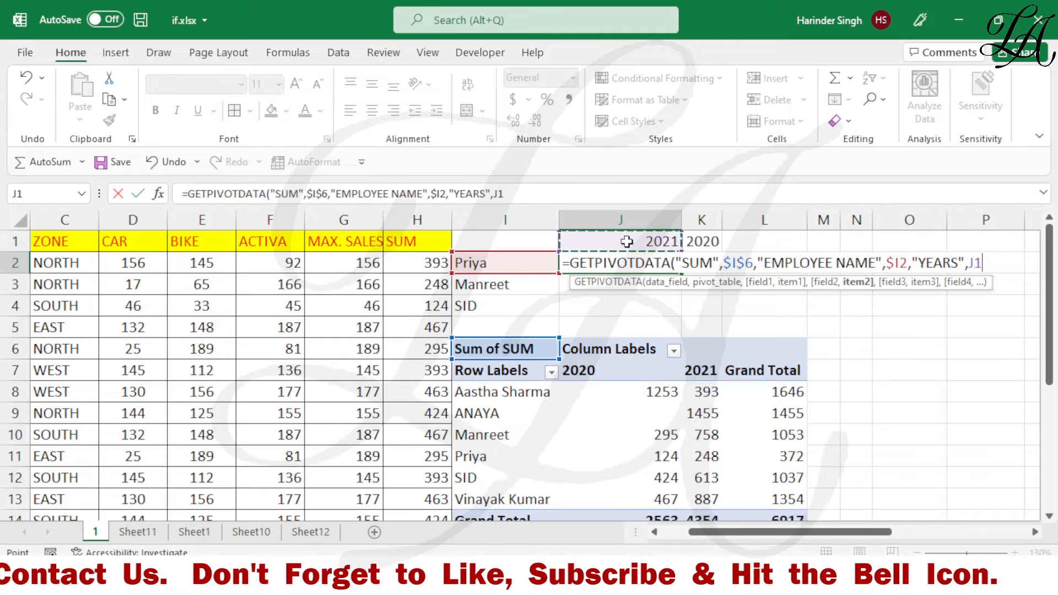
key("F4")
key("F4")
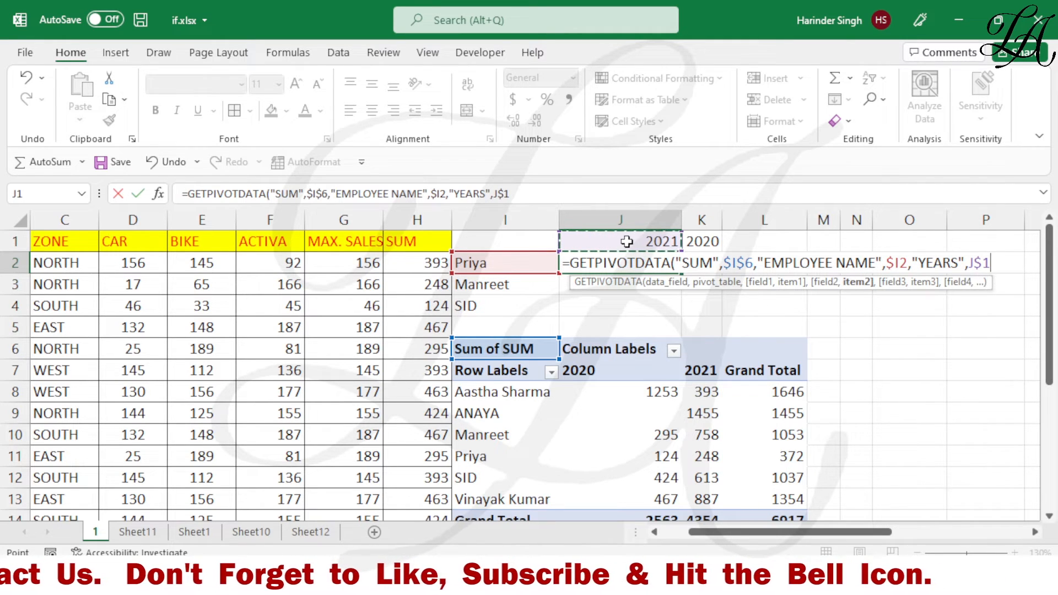
type(")")
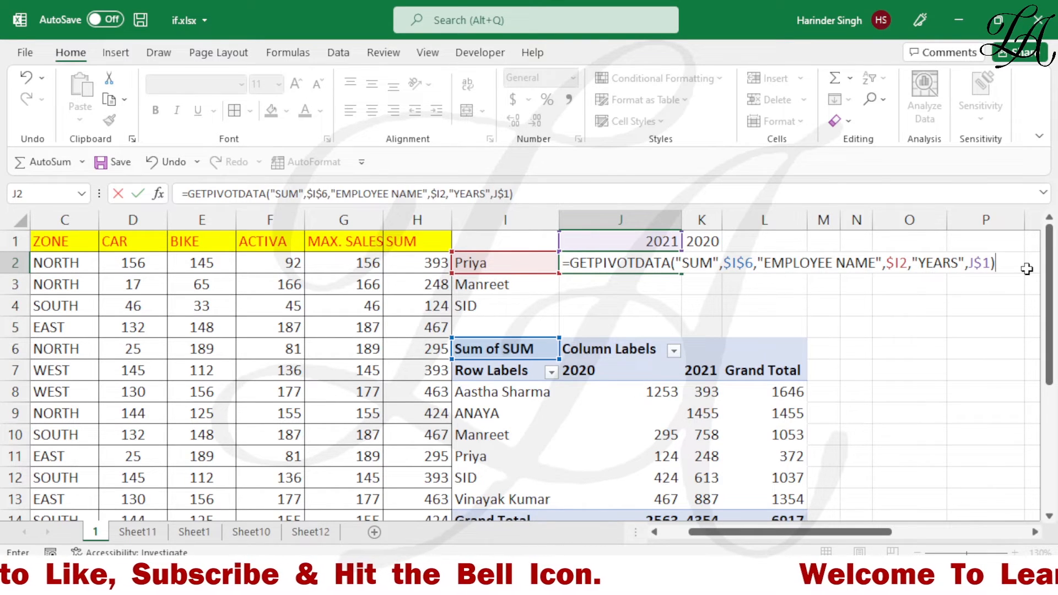
key("Return")
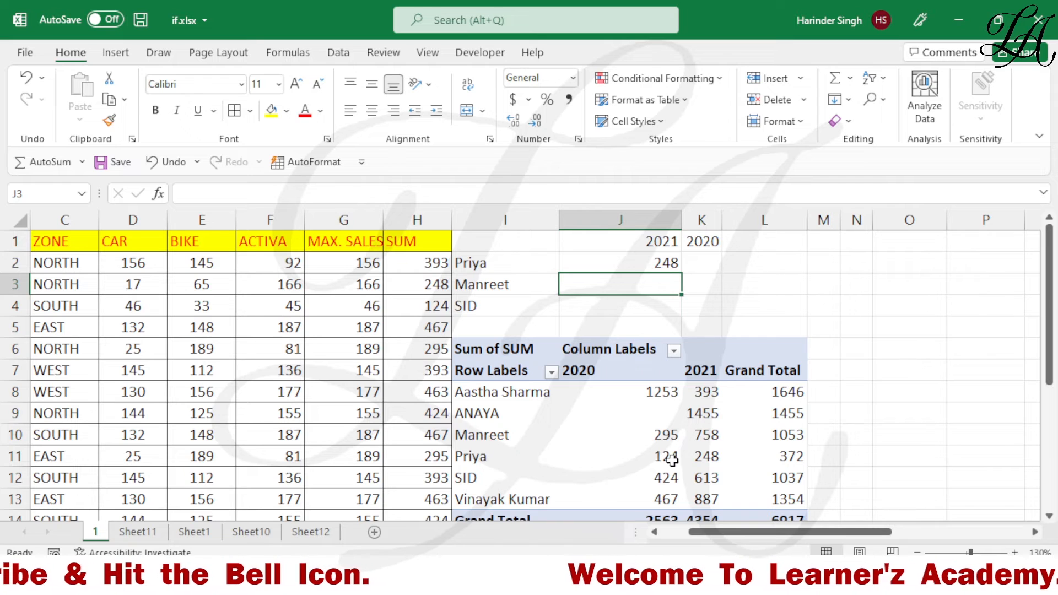
mouse_move(714, 460)
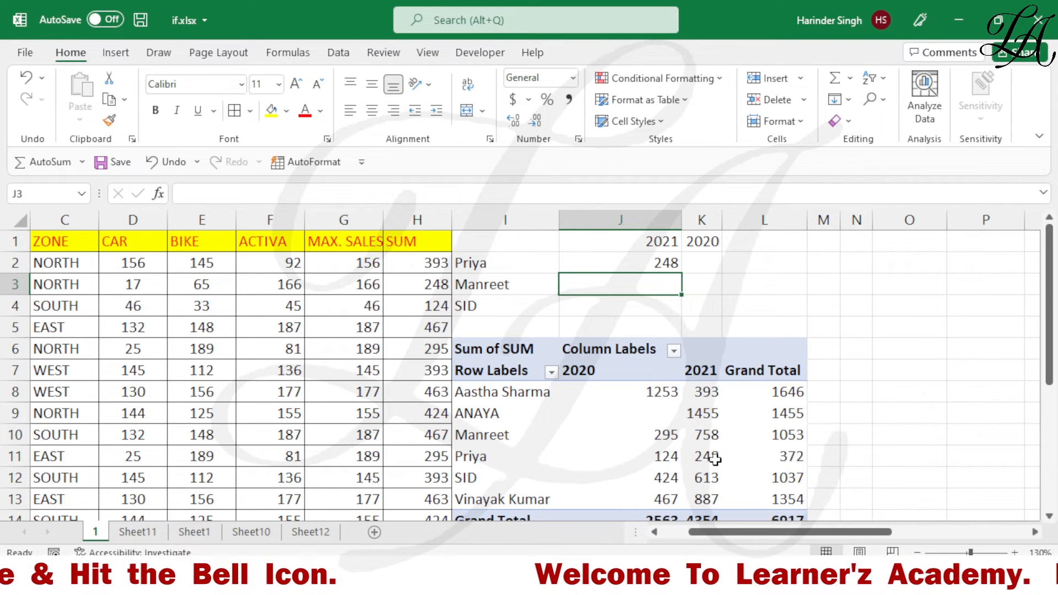
left_click(658, 263)
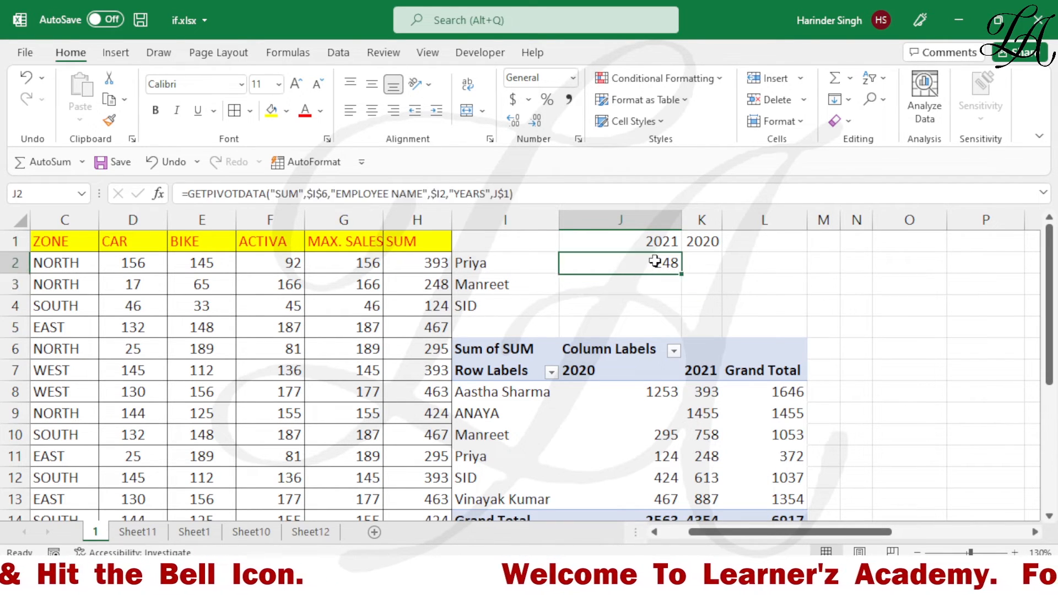
- Fill the GETPIVOTDATA formula from J2 down to row 4 and across to column K, widen column K, and check the 2020 values
left_click_drag(680, 276, 681, 315)
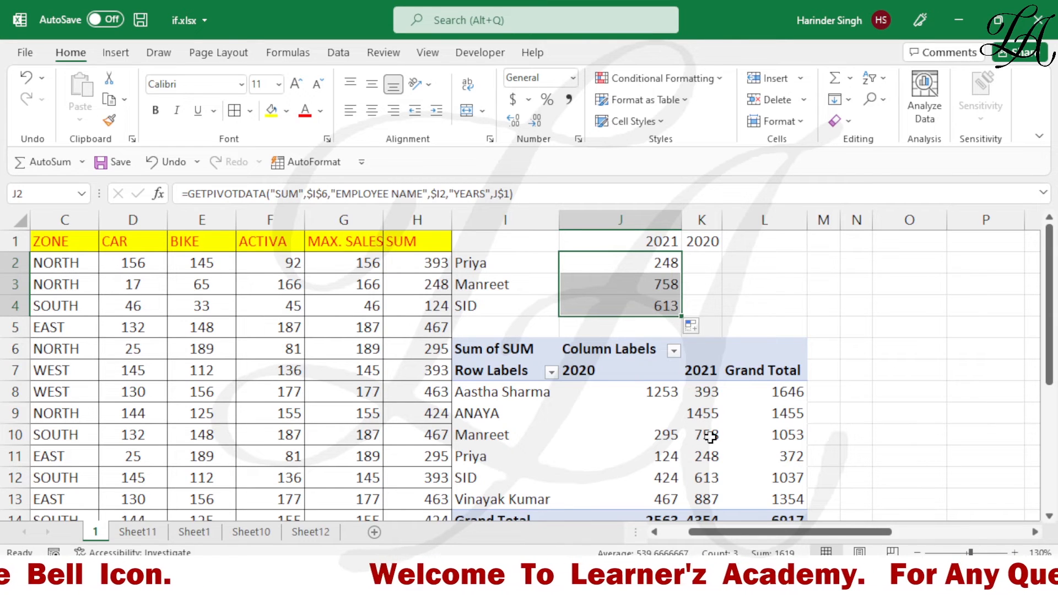
mouse_move(710, 437)
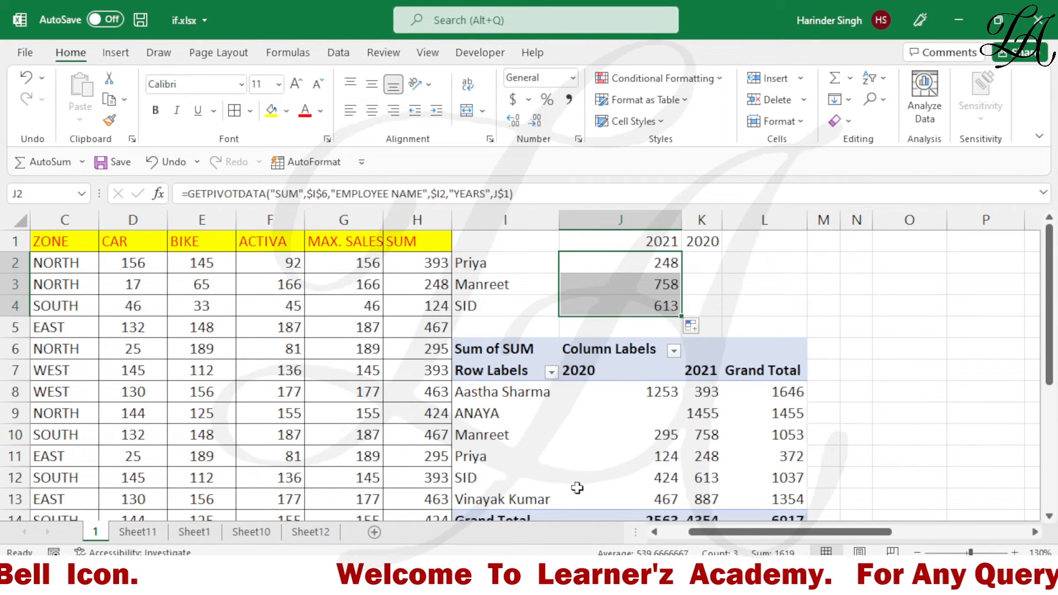
mouse_move(702, 479)
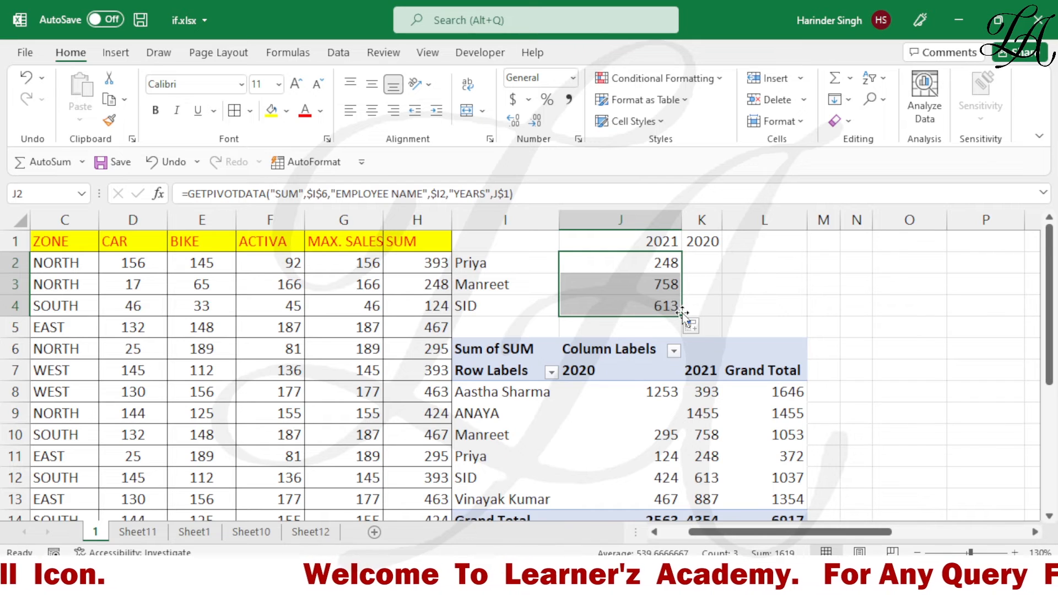
left_click_drag(683, 317, 719, 315)
left_click_drag(724, 212, 735, 212)
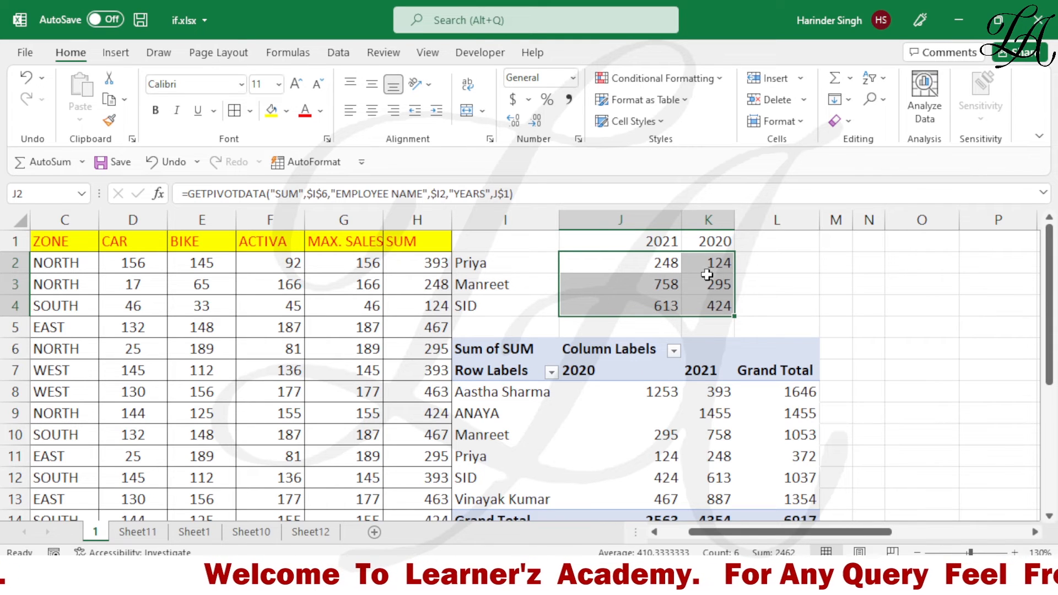
mouse_move(674, 462)
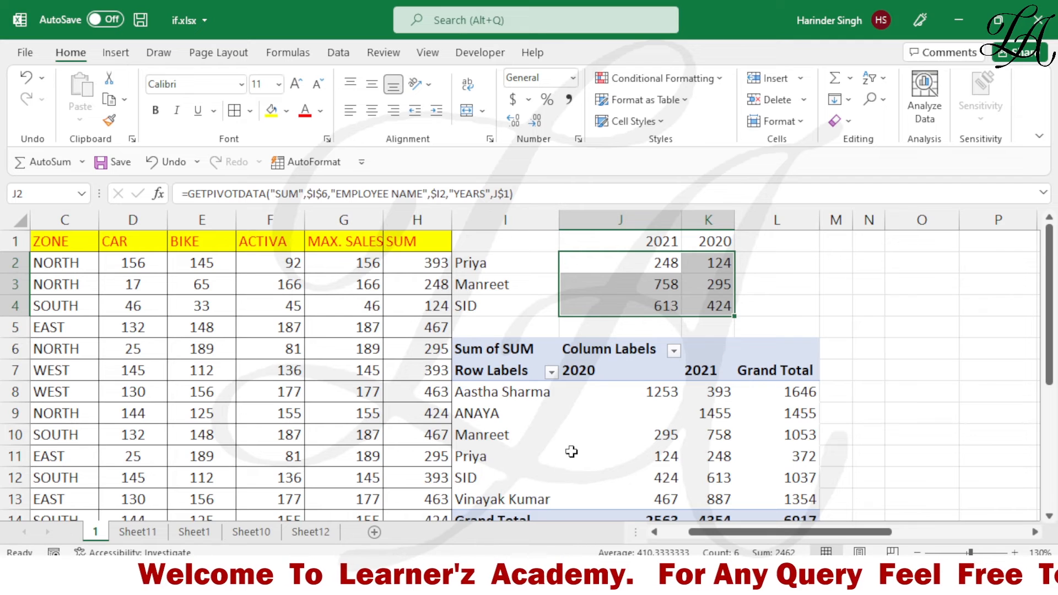
left_click(665, 435)
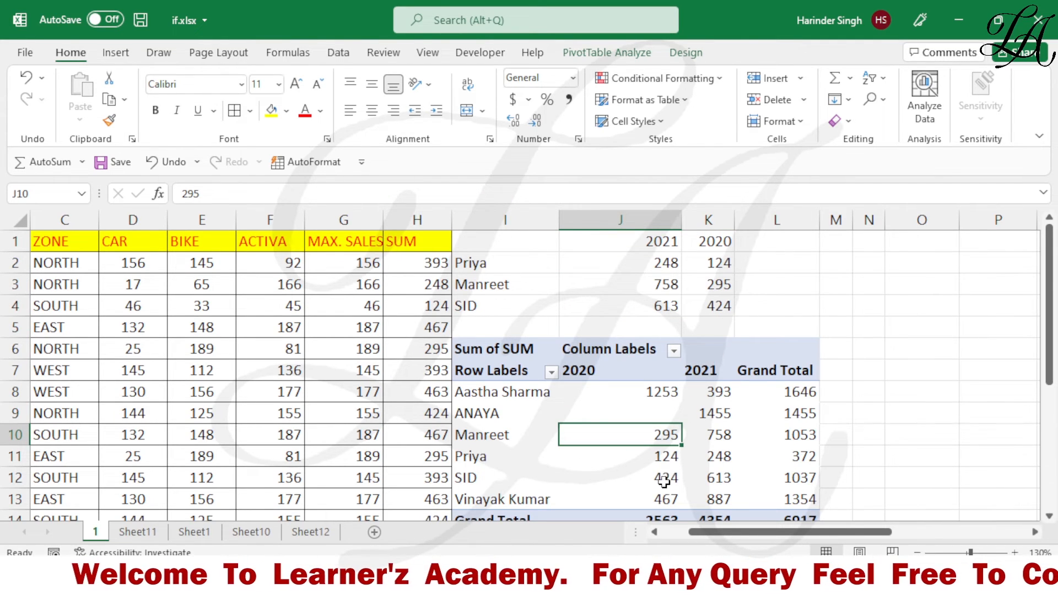
left_click(668, 477)
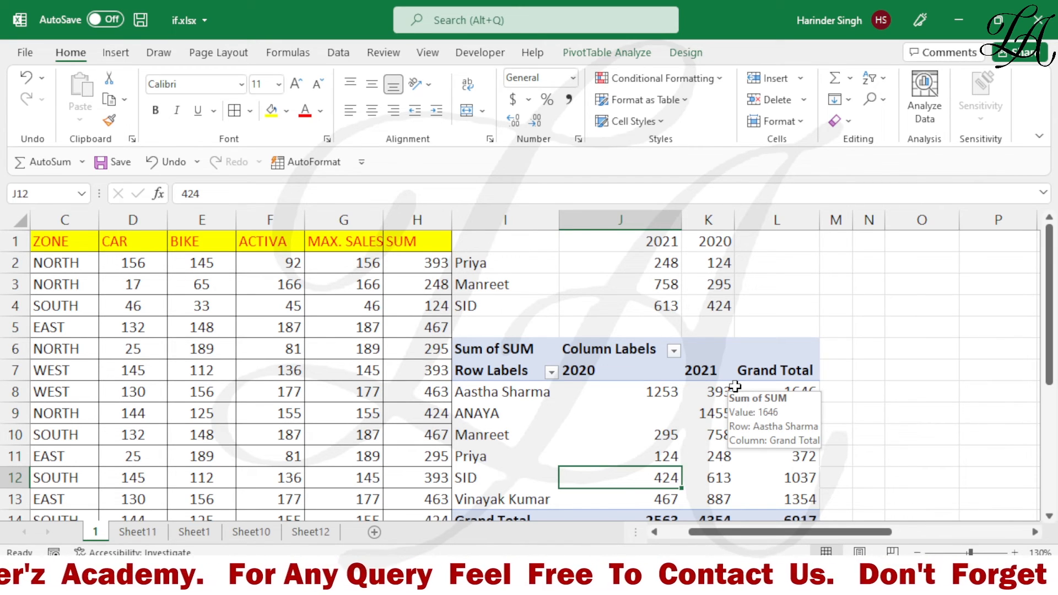
- Widen column M and start a GETPIVOTDATA formula in cell M4, picking PivotTable cell K11 for its data_field argument
left_click(839, 304)
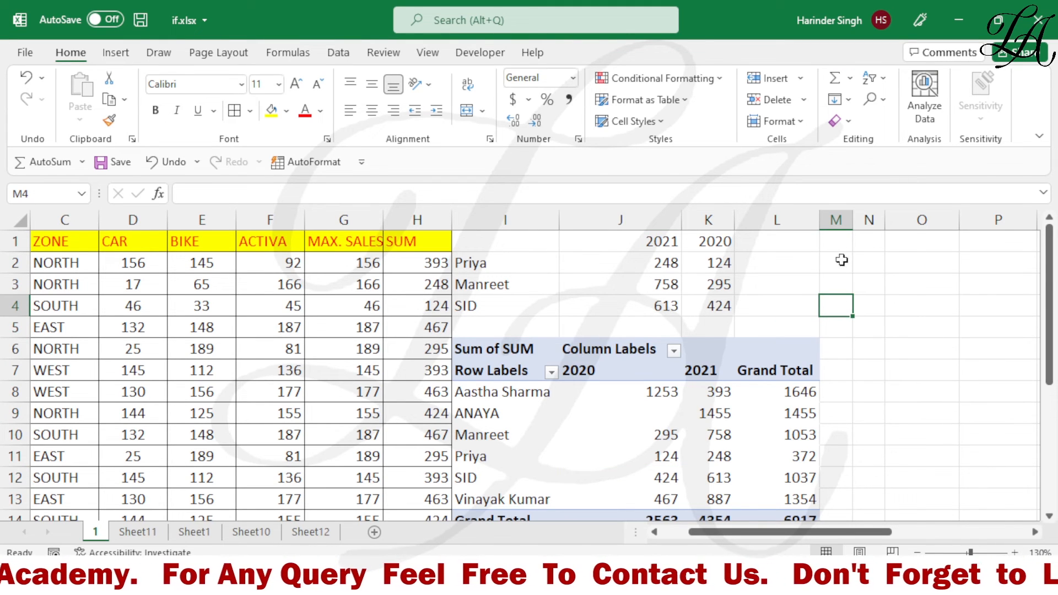
left_click_drag(852, 220, 891, 220)
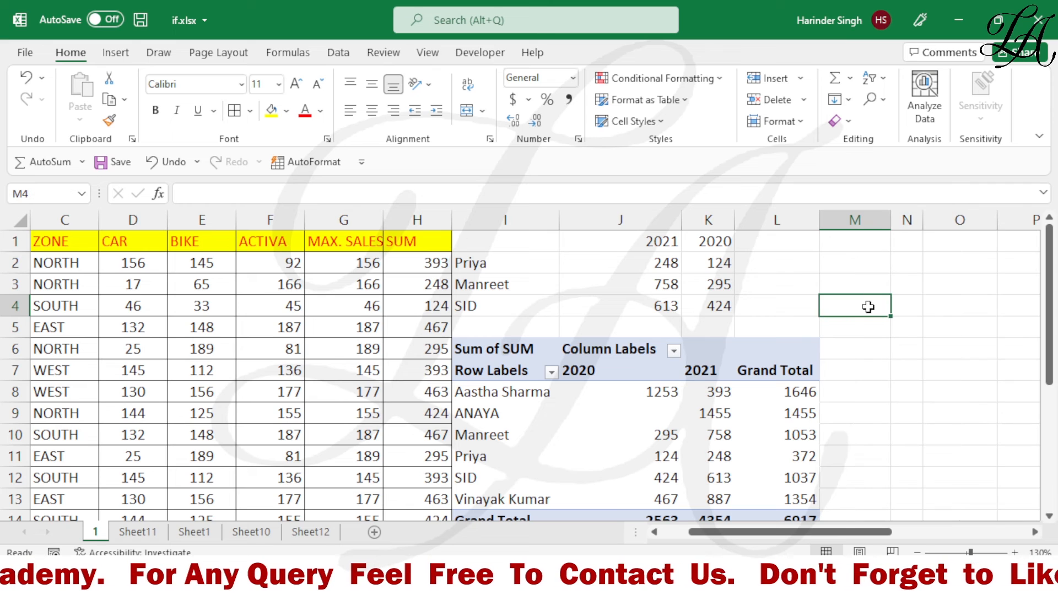
type("=")
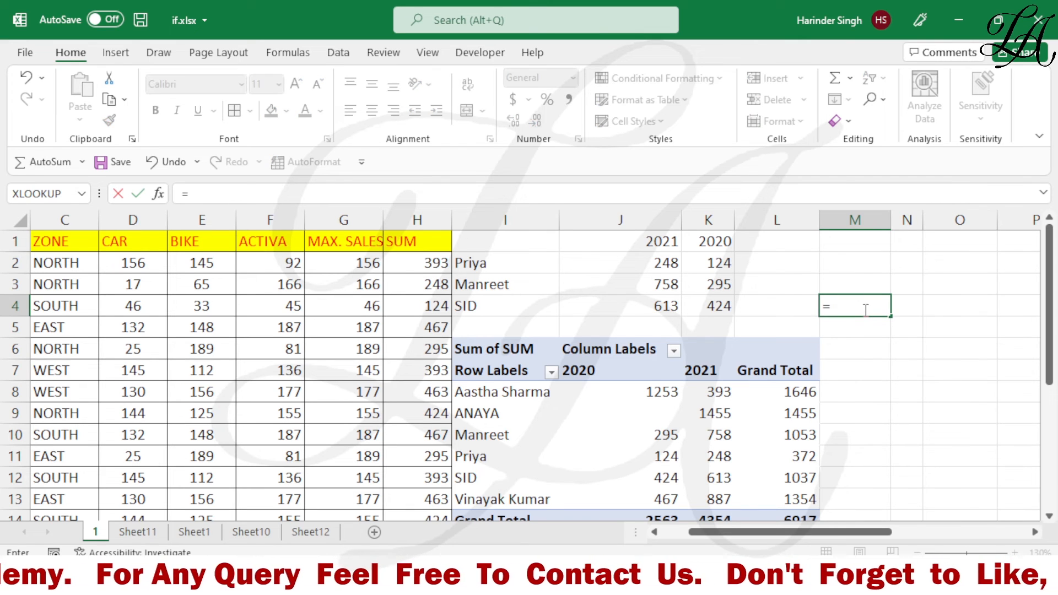
type("GET")
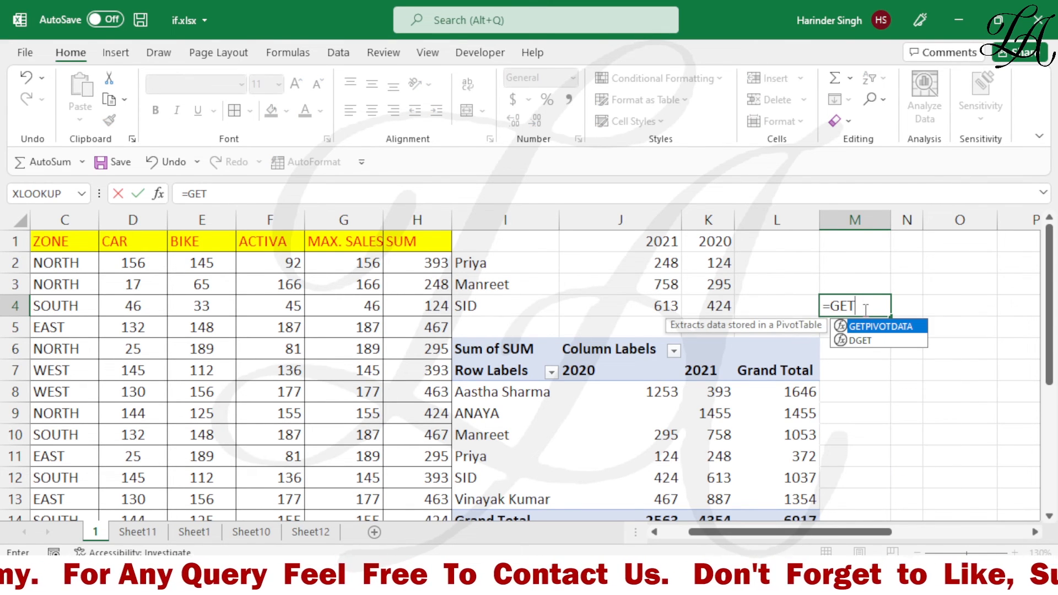
type("PI")
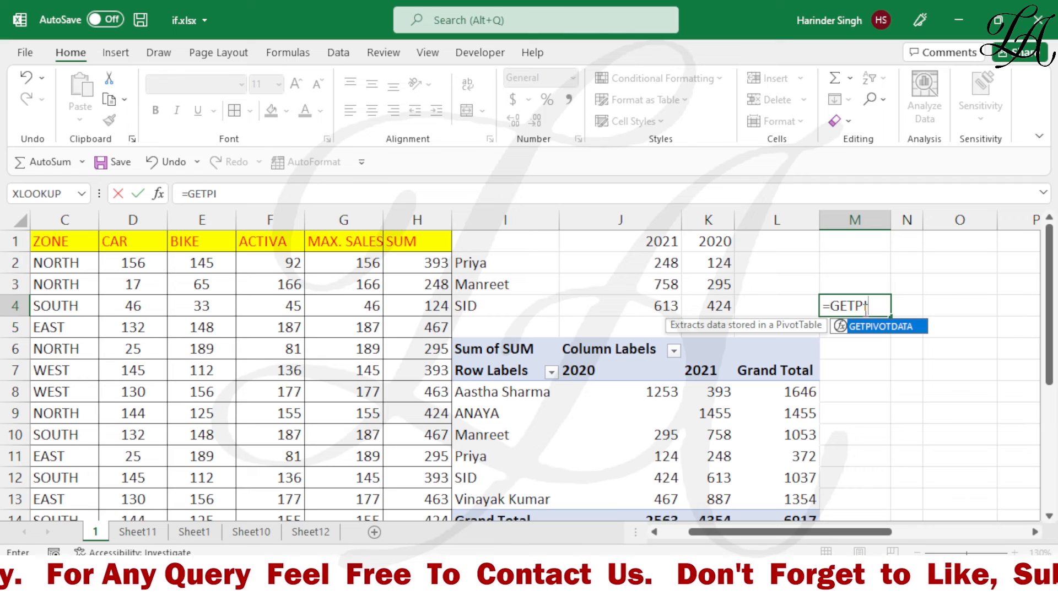
double_click(901, 325)
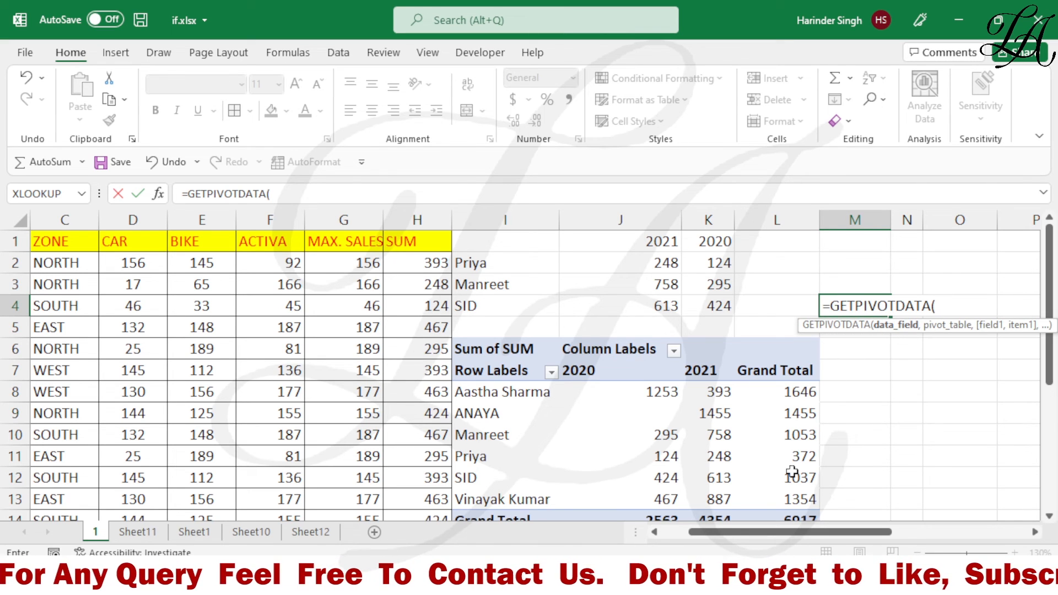
left_click(727, 466)
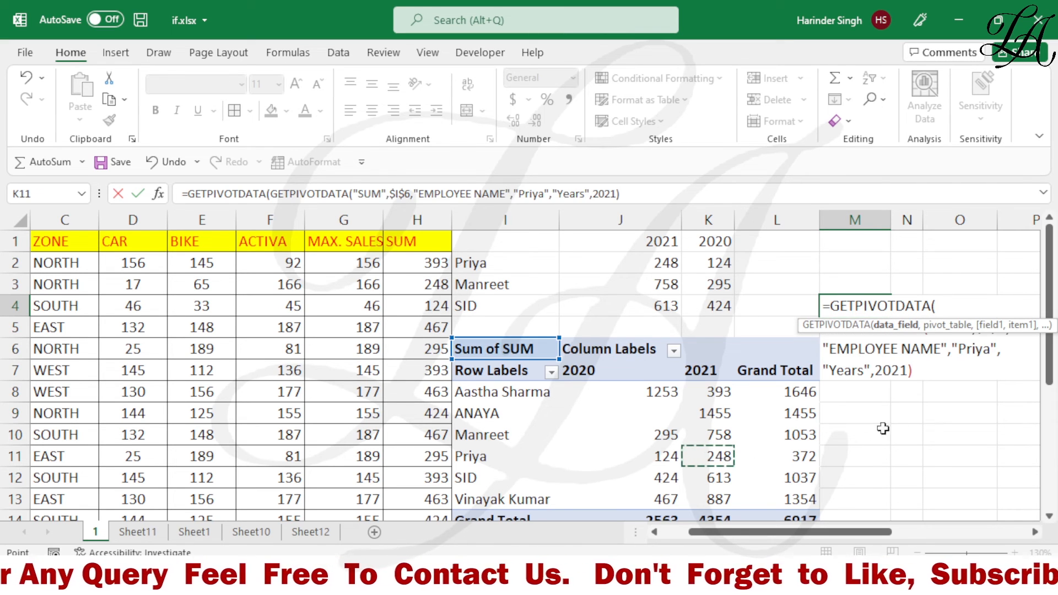
scroll(922, 408, "down", 2)
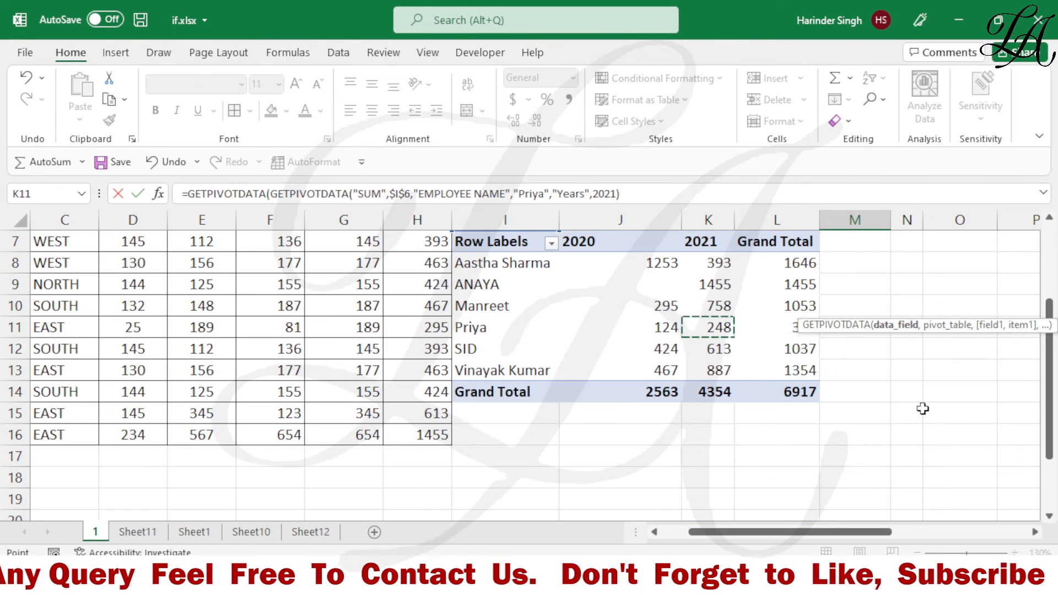